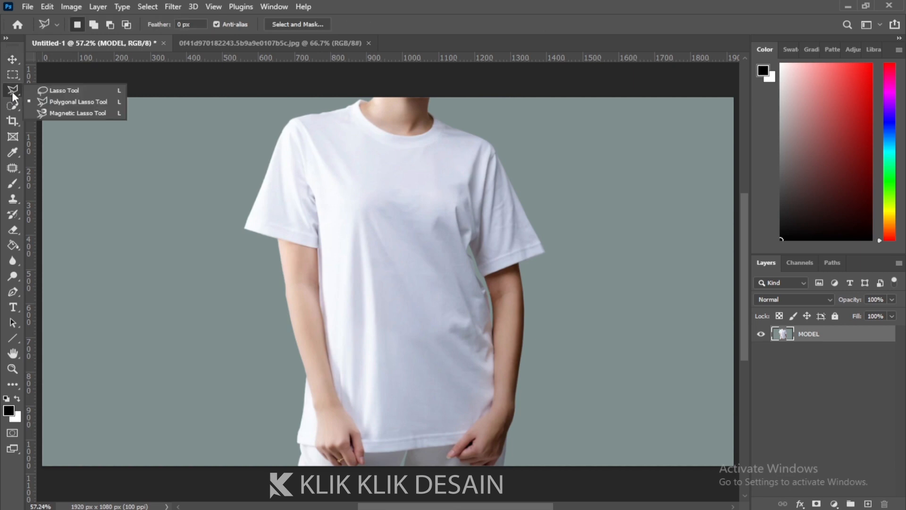
- Start a Polygonal Lasso selection at the right-hand sleeve's outer corner and trace its hem to the inner corner
{"action": "left_click", "coordinate": [78, 102]}
{"action": "key", "text": "ctrl+plus"}
{"action": "key", "text": "ctrl+plus"}
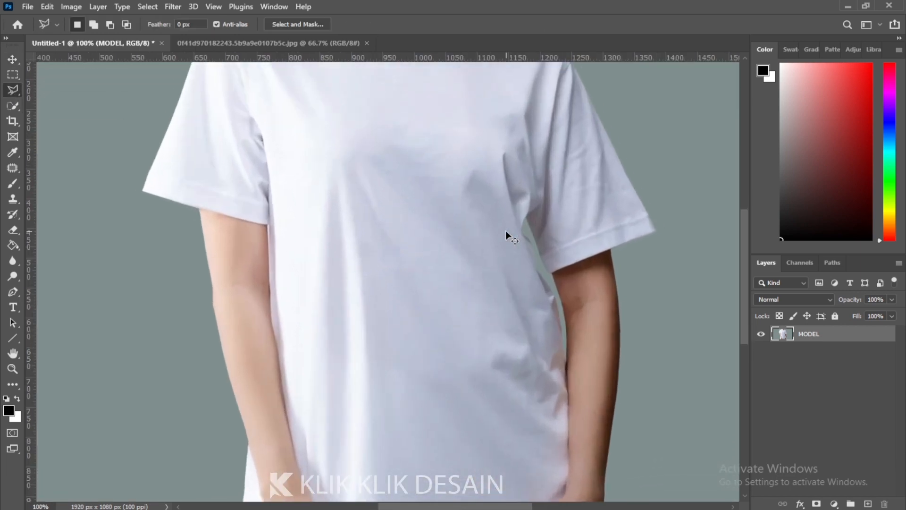
{"action": "key", "text": "ctrl+plus"}
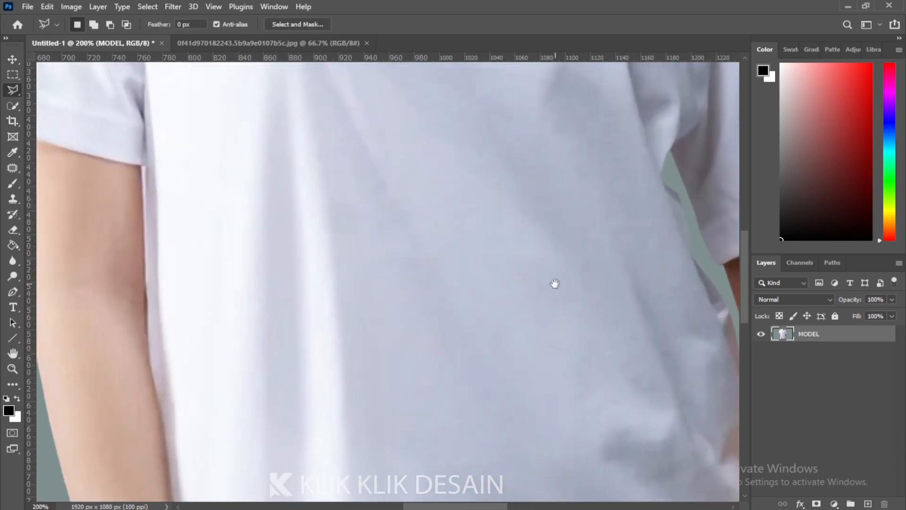
{"action": "left_click_drag", "start_coordinate": [554, 283], "coordinate": [305, 247]}
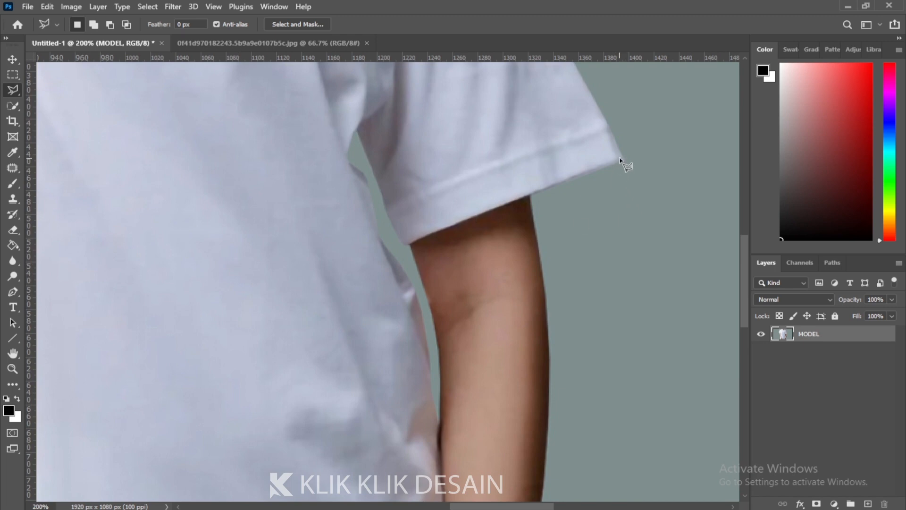
{"action": "left_click", "coordinate": [625, 161]}
{"action": "left_click", "coordinate": [530, 198]}
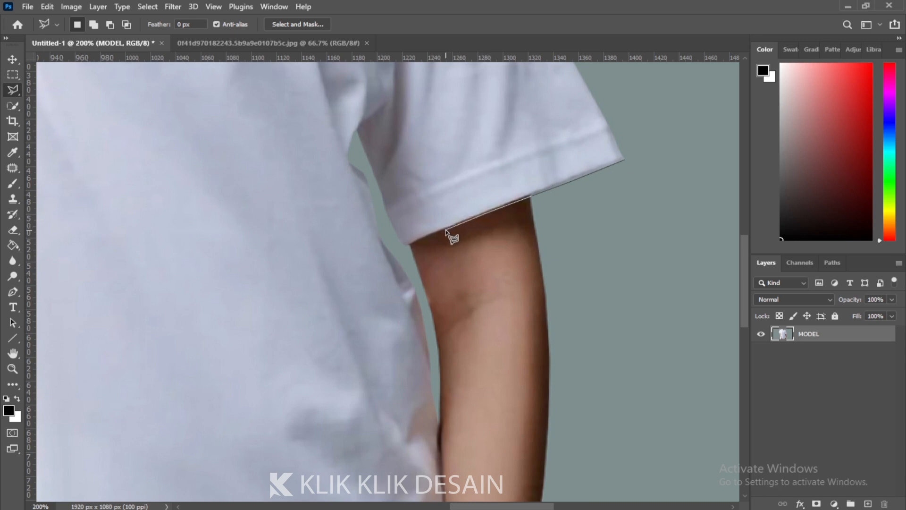
{"action": "left_click", "coordinate": [444, 230]}
{"action": "left_click", "coordinate": [404, 245]}
- Continue the lasso outline up the right-hand sleeve's inner edge to the armpit
{"action": "left_click", "coordinate": [391, 223]}
{"action": "left_click", "coordinate": [383, 203]}
{"action": "left_click", "coordinate": [372, 171]}
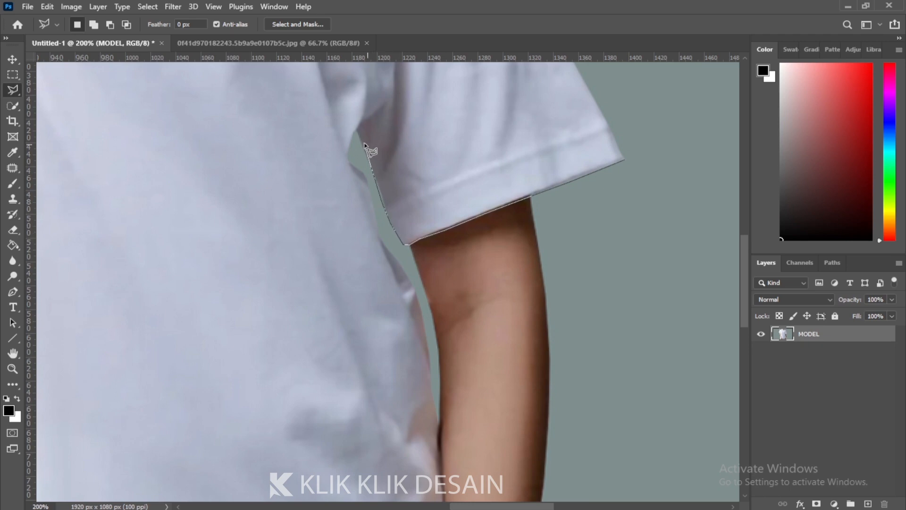
{"action": "left_click", "coordinate": [355, 132]}
- Trace the shirt's right side down from the armpit, leaving the background gap beside the arm outside the outline
{"action": "left_click", "coordinate": [349, 156]}
{"action": "left_click", "coordinate": [366, 178]}
{"action": "left_click", "coordinate": [375, 204]}
{"action": "left_click", "coordinate": [382, 235]}
{"action": "left_click", "coordinate": [387, 247]}
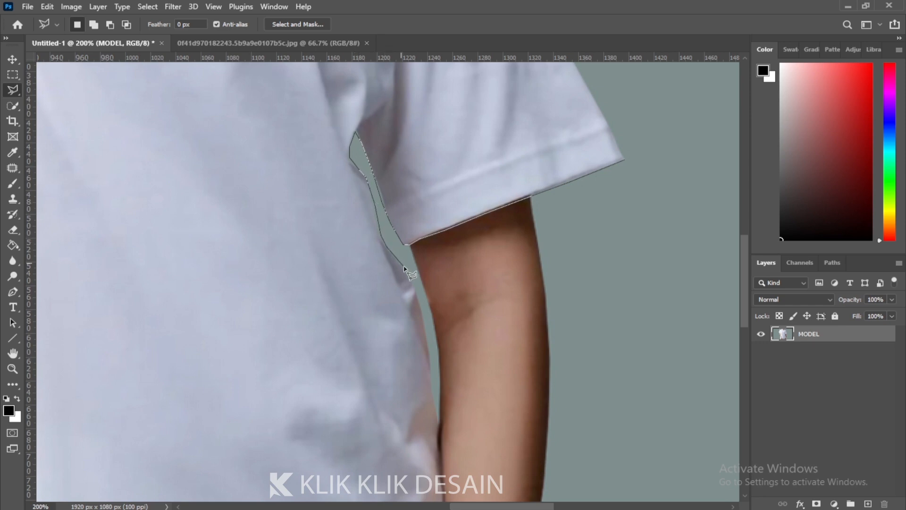
{"action": "left_click", "coordinate": [404, 267]}
{"action": "left_click", "coordinate": [416, 289]}
{"action": "left_click", "coordinate": [423, 316]}
{"action": "left_click", "coordinate": [427, 343]}
- Continue the outline down the shirt's edge along the right-hand forearm and around the hand to the bottom hem
{"action": "scroll", "coordinate": [431, 382], "scroll_direction": "down", "scroll_amount": 5}
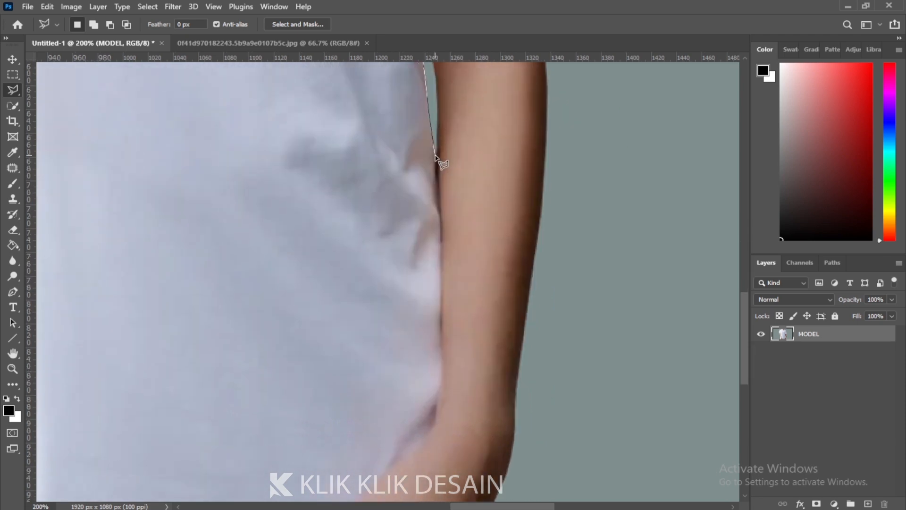
{"action": "left_click", "coordinate": [438, 182]}
{"action": "left_click", "coordinate": [443, 249]}
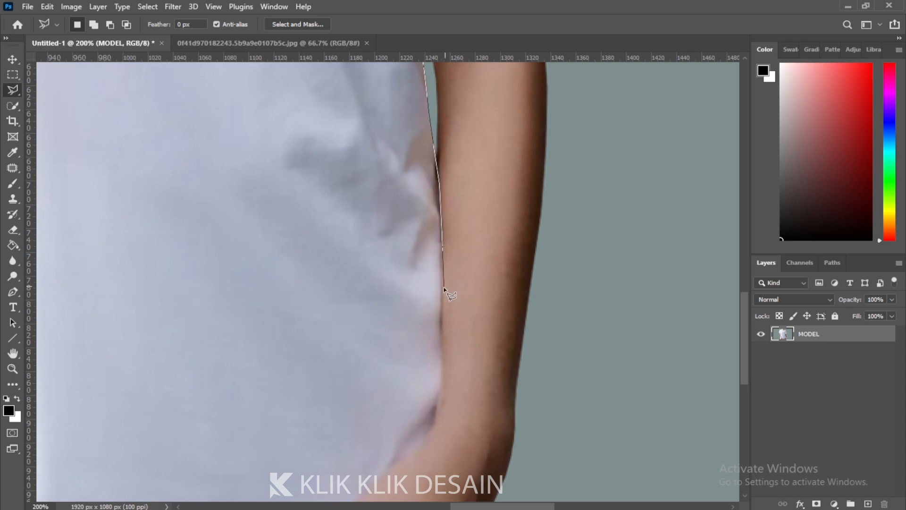
{"action": "left_click", "coordinate": [442, 309]}
{"action": "left_click_drag", "start_coordinate": [465, 395], "coordinate": [516, 216]}
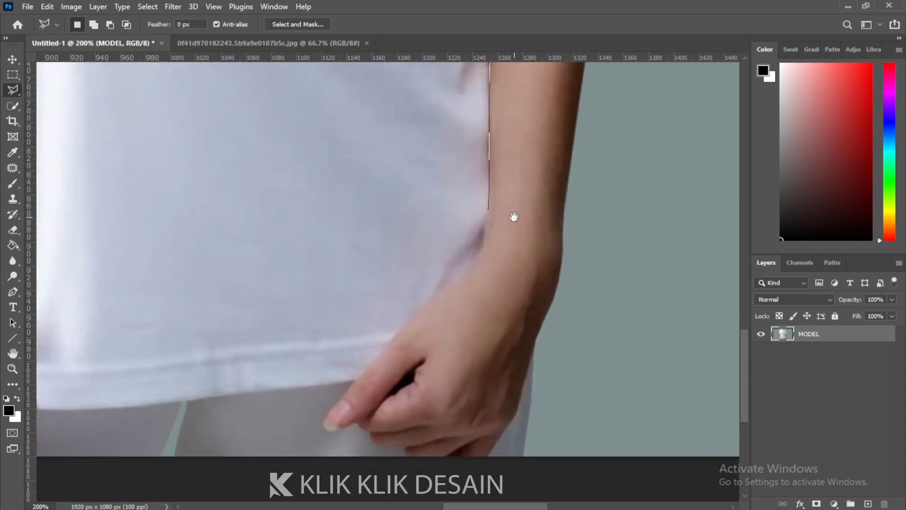
{"action": "left_click", "coordinate": [479, 251]}
{"action": "left_click", "coordinate": [465, 272]}
{"action": "left_click", "coordinate": [395, 335]}
{"action": "left_click", "coordinate": [354, 382]}
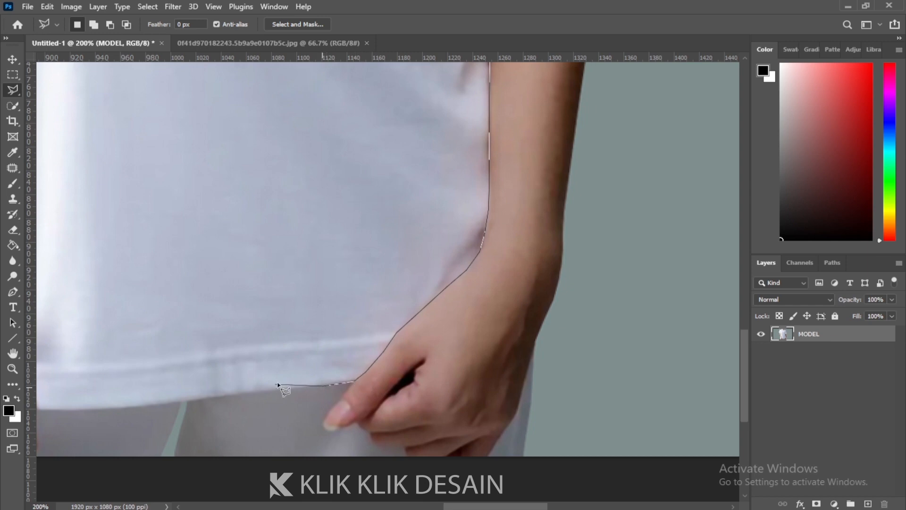
- Trace the shirt's bottom hem to the left-hand fingers and up around that hand to the wrist
{"action": "left_click", "coordinate": [246, 394]}
{"action": "left_click", "coordinate": [187, 403]}
{"action": "left_click_drag", "start_coordinate": [209, 331], "coordinate": [442, 303]}
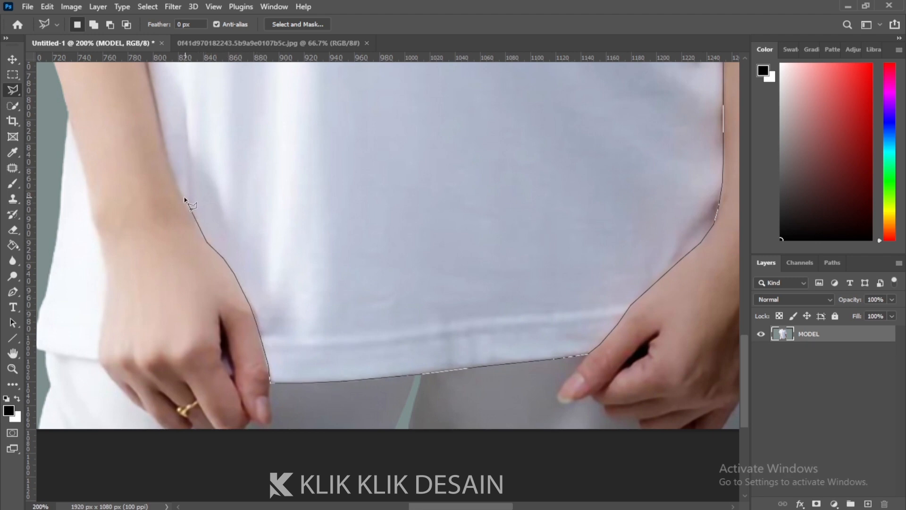
{"action": "left_click", "coordinate": [168, 166]}
- Extend the outline up the shirt's edge along the left-hand forearm to the sleeve hem
{"action": "left_click_drag", "start_coordinate": [179, 99], "coordinate": [194, 242]}
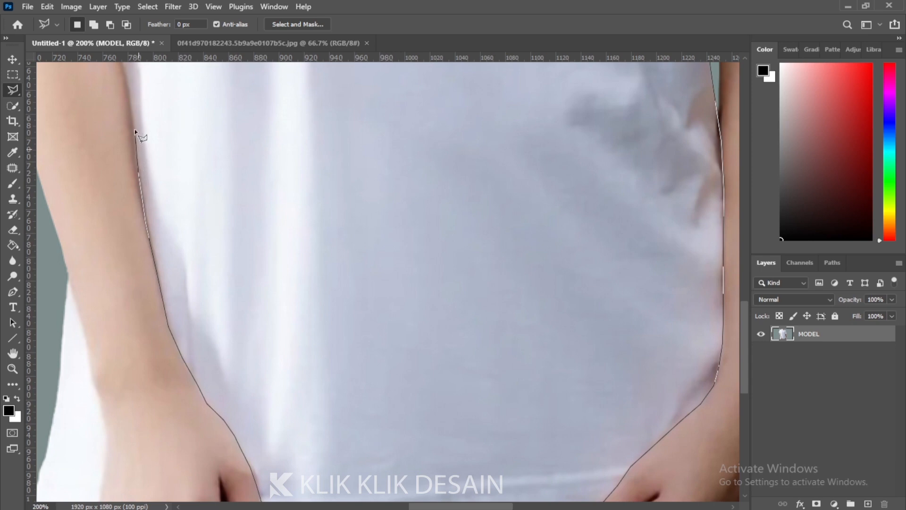
{"action": "left_click_drag", "start_coordinate": [134, 128], "coordinate": [206, 319]}
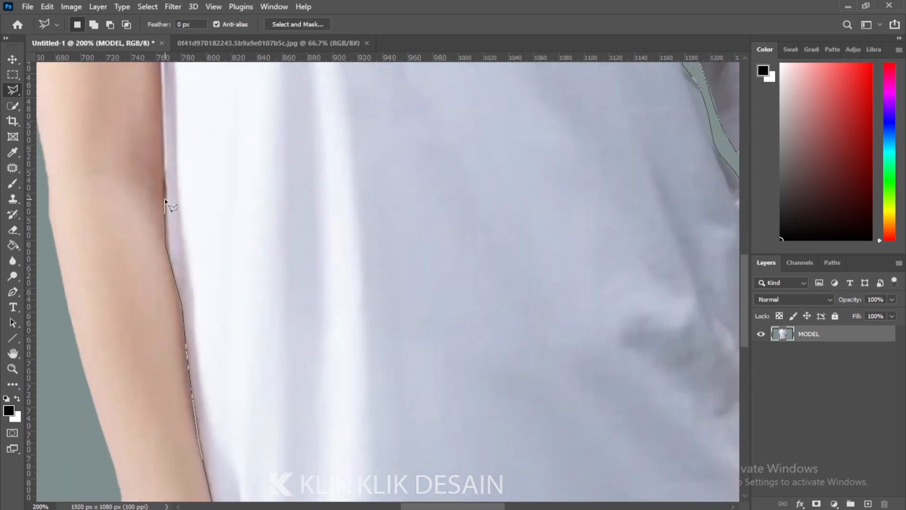
{"action": "left_click", "coordinate": [163, 144]}
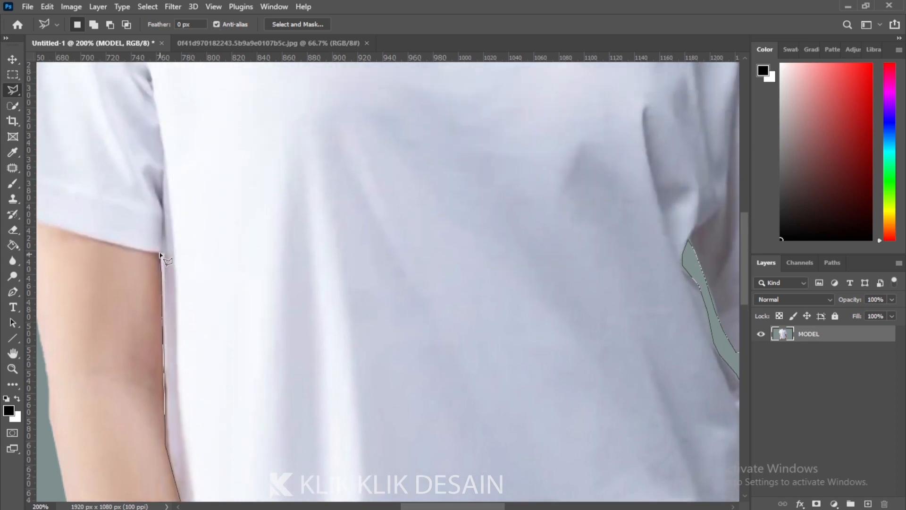
{"action": "left_click", "coordinate": [160, 254]}
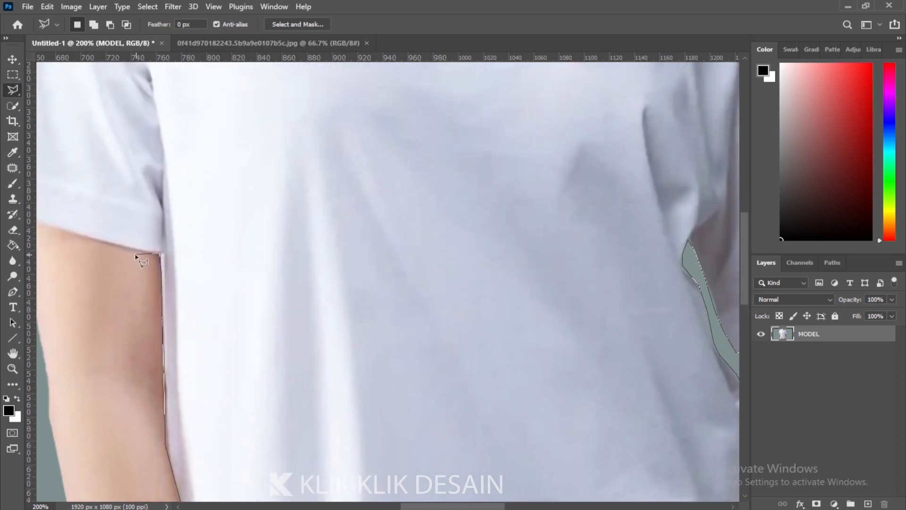
- Trace the left-hand sleeve's hem out to its outer corner
{"action": "left_click", "coordinate": [89, 238]}
{"action": "key", "text": "space"}
{"action": "left_click_drag", "start_coordinate": [114, 187], "coordinate": [272, 253]}
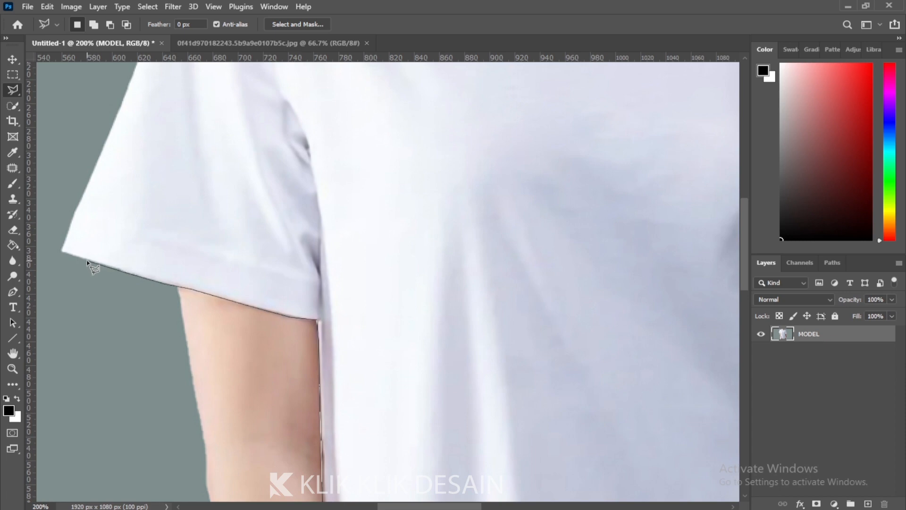
{"action": "left_click", "coordinate": [60, 250]}
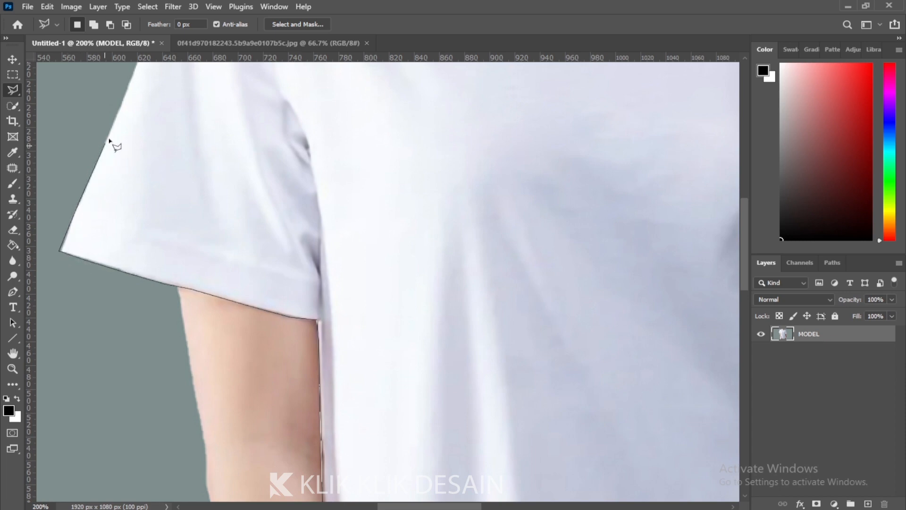
- Trace the left-hand sleeve's outer edge and the shoulder up to the collar
{"action": "left_click", "coordinate": [124, 97]}
{"action": "left_click_drag", "start_coordinate": [181, 104], "coordinate": [180, 341]}
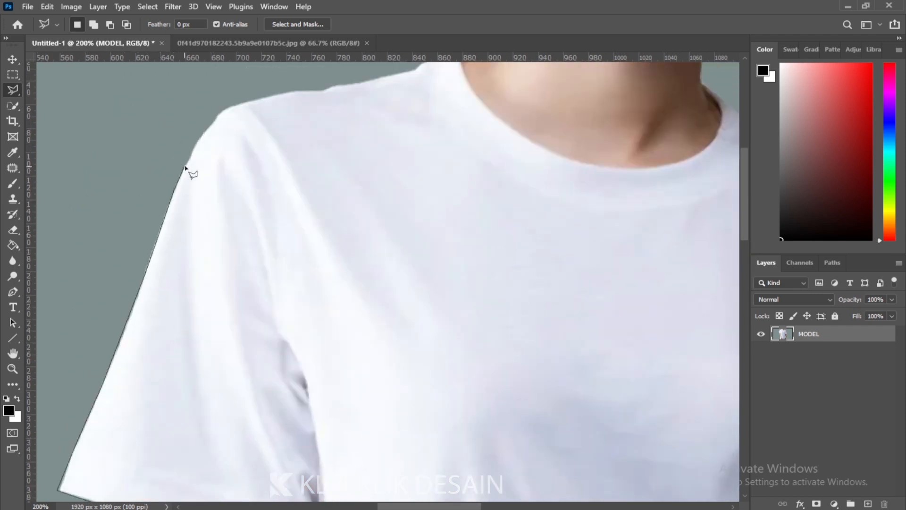
{"action": "left_click", "coordinate": [223, 112]}
{"action": "left_click_drag", "start_coordinate": [358, 85], "coordinate": [284, 167]}
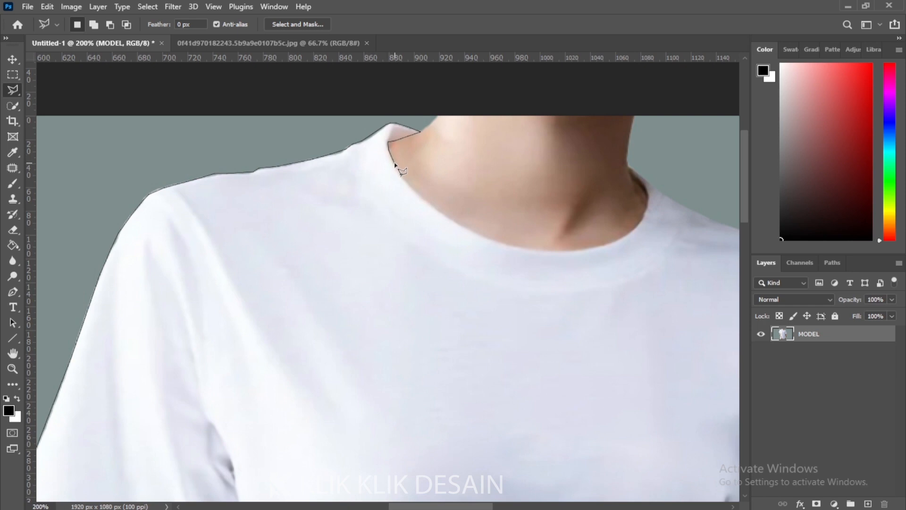
- Follow the neckline curve under the neck to the collar's right-hand end, keeping the skin outside the outline
{"action": "left_click", "coordinate": [427, 205]}
{"action": "left_click", "coordinate": [547, 250]}
{"action": "left_click", "coordinate": [576, 249]}
{"action": "left_click", "coordinate": [645, 206]}
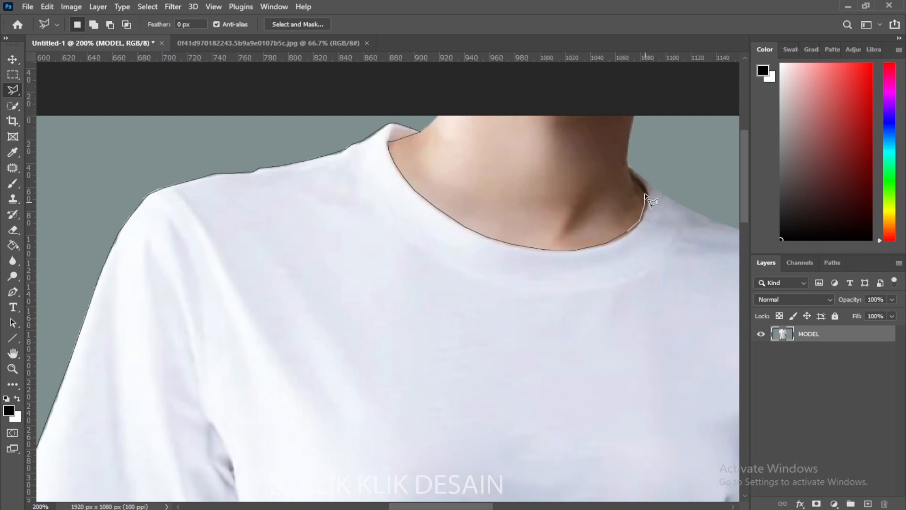
{"action": "left_click", "coordinate": [629, 166]}
- Trace the right-hand shoulder and outer sleeve edge back to the starting corner and close the shirt selection
{"action": "key", "text": "space"}
{"action": "left_click_drag", "start_coordinate": [692, 212], "coordinate": [329, 182]}
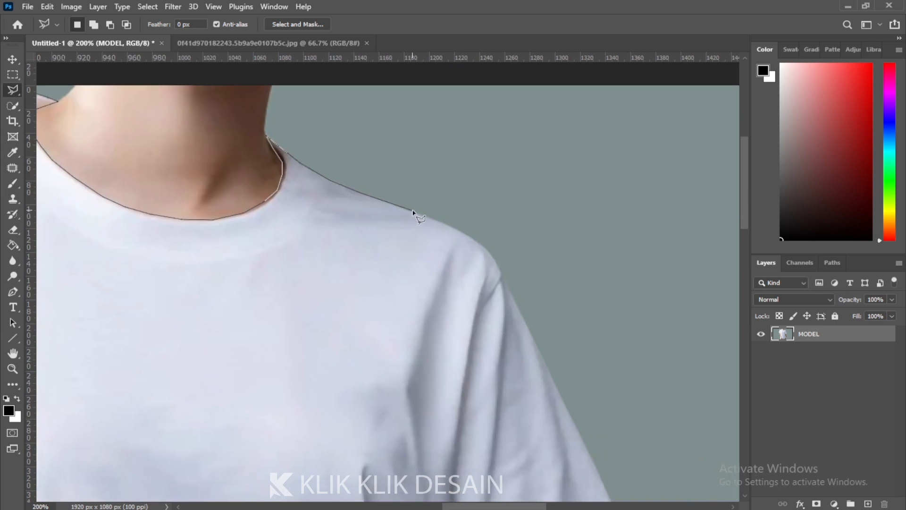
{"action": "left_click", "coordinate": [454, 229]}
{"action": "left_click", "coordinate": [492, 254]}
{"action": "left_click", "coordinate": [557, 389]}
{"action": "left_click_drag", "start_coordinate": [609, 427], "coordinate": [477, 212]}
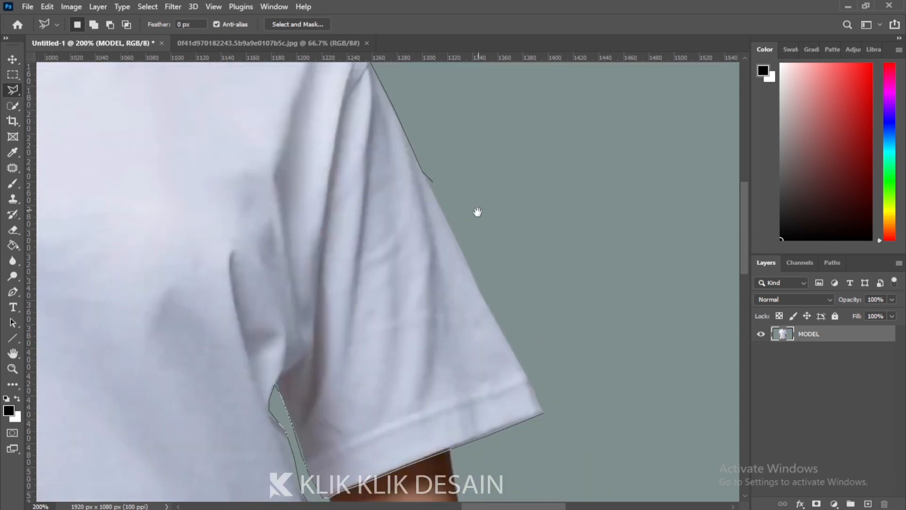
{"action": "left_click", "coordinate": [454, 231]}
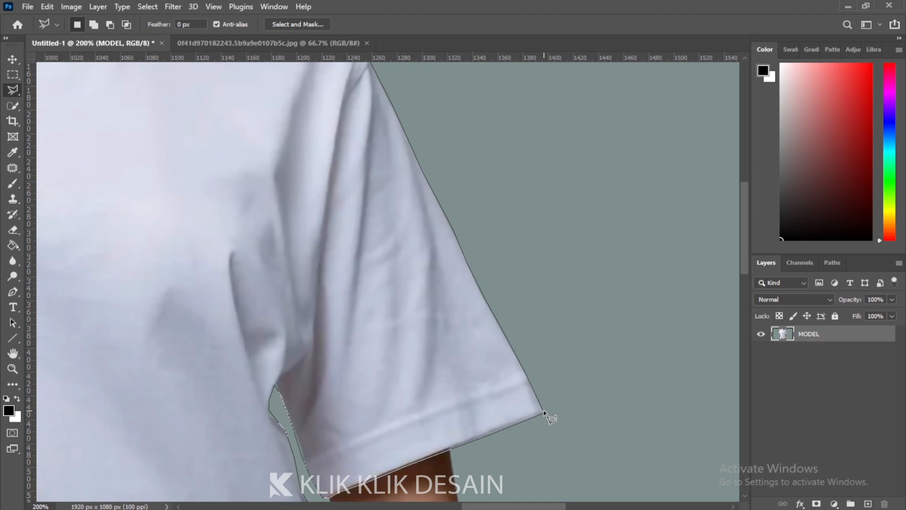
{"action": "double_click", "coordinate": [544, 412]}
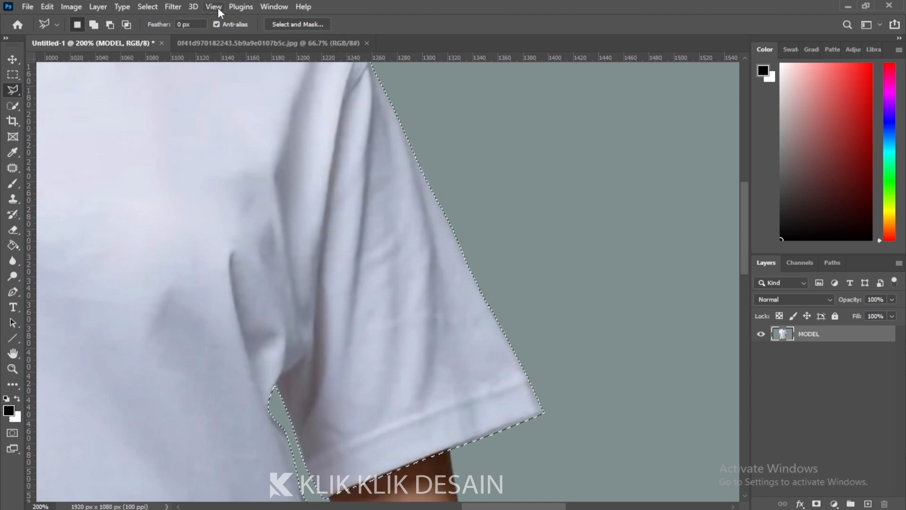
- Review the whole shirt selection, then inspect the shirt area outside the left-hand wrist
{"action": "left_click", "coordinate": [213, 6]}
{"action": "left_click", "coordinate": [254, 117]}
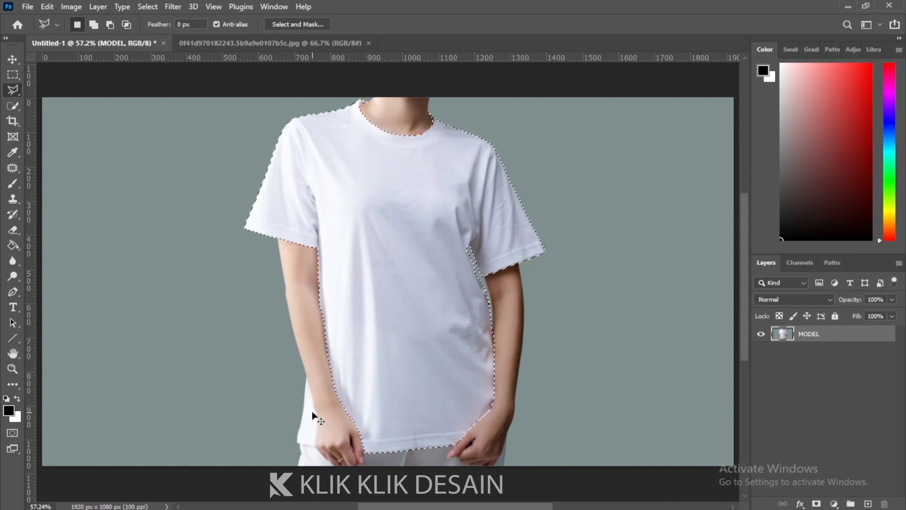
{"action": "key", "text": "ctrl+plus"}
{"action": "key", "text": "ctrl+plus"}
{"action": "key", "text": "ctrl+plus"}
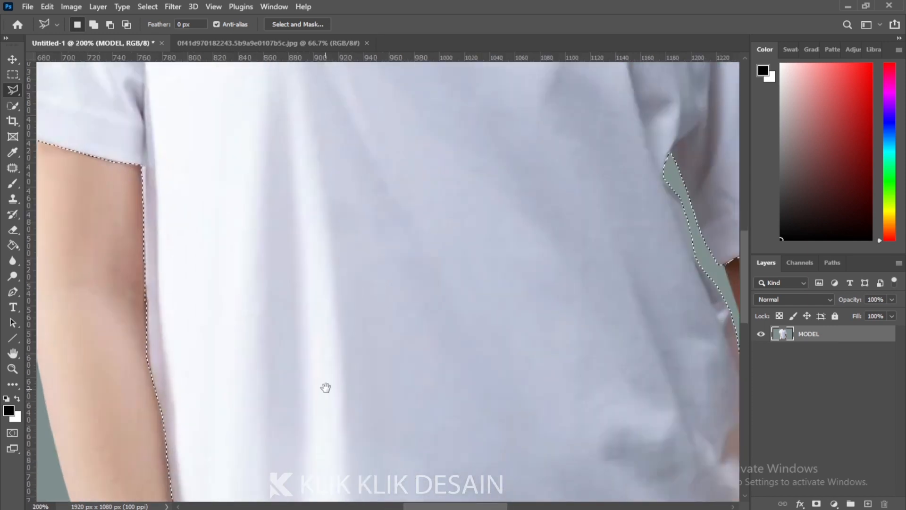
{"action": "left_click_drag", "start_coordinate": [325, 386], "coordinate": [393, 212]}
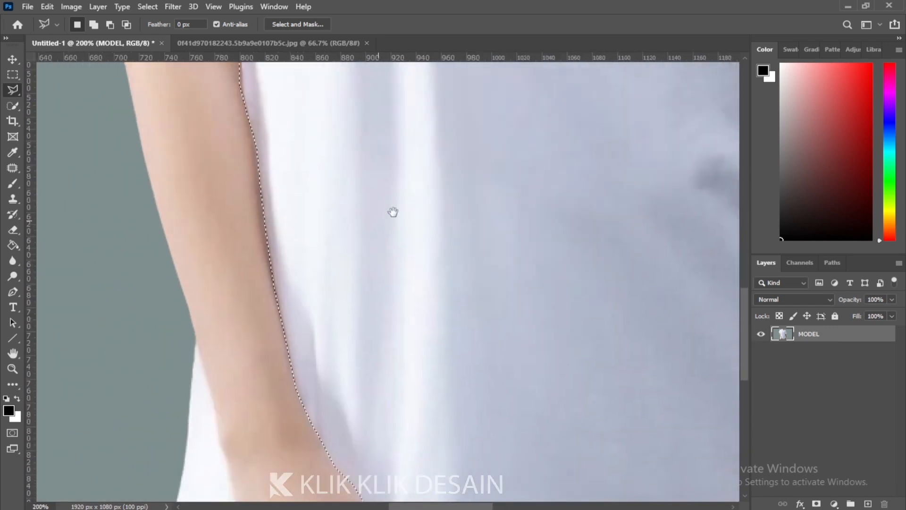
{"action": "left_click_drag", "start_coordinate": [384, 245], "coordinate": [328, 241]}
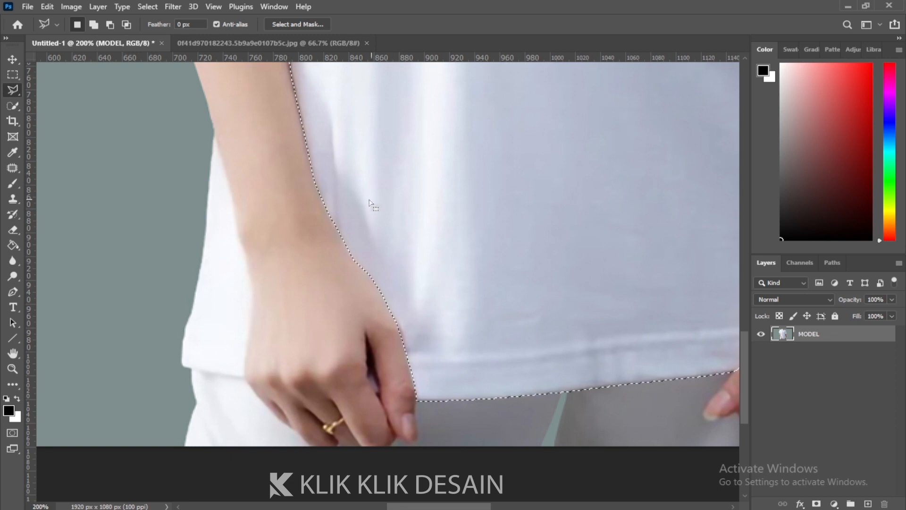
{"action": "left_click", "coordinate": [213, 130]}
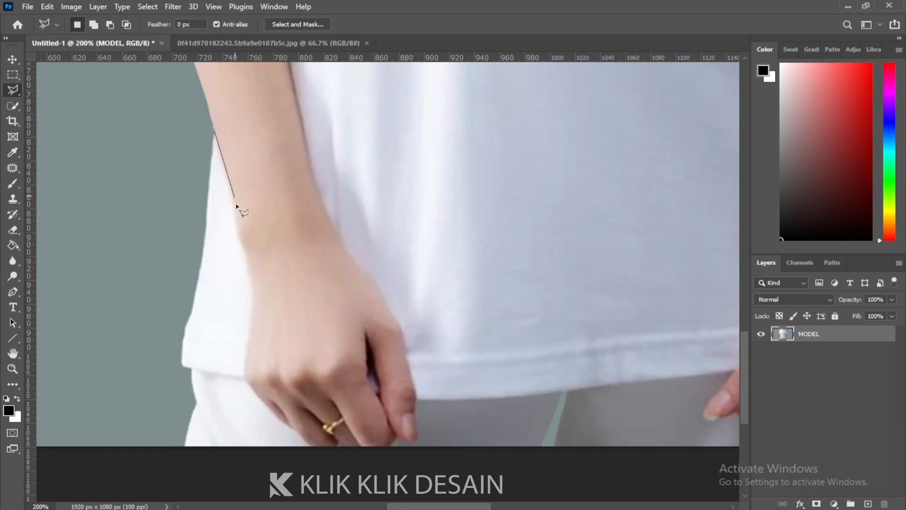
{"action": "double_click", "coordinate": [235, 208]}
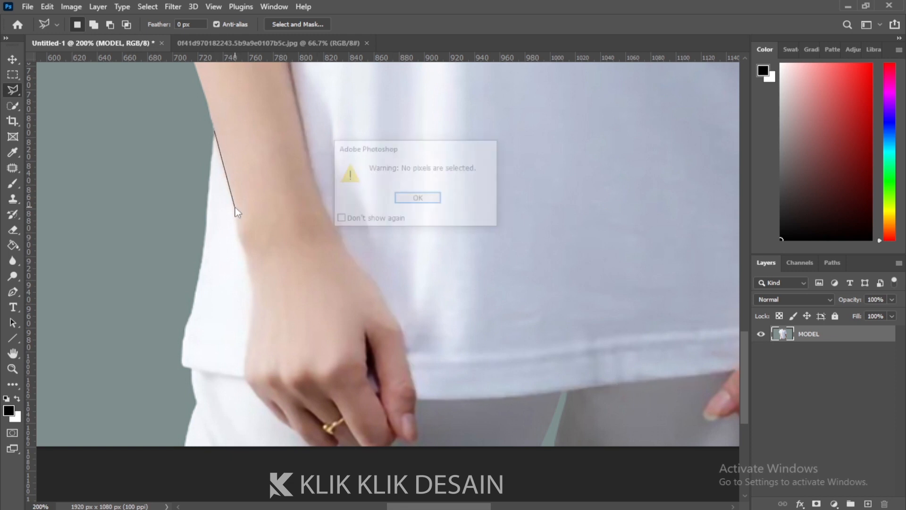
{"action": "left_click", "coordinate": [421, 208]}
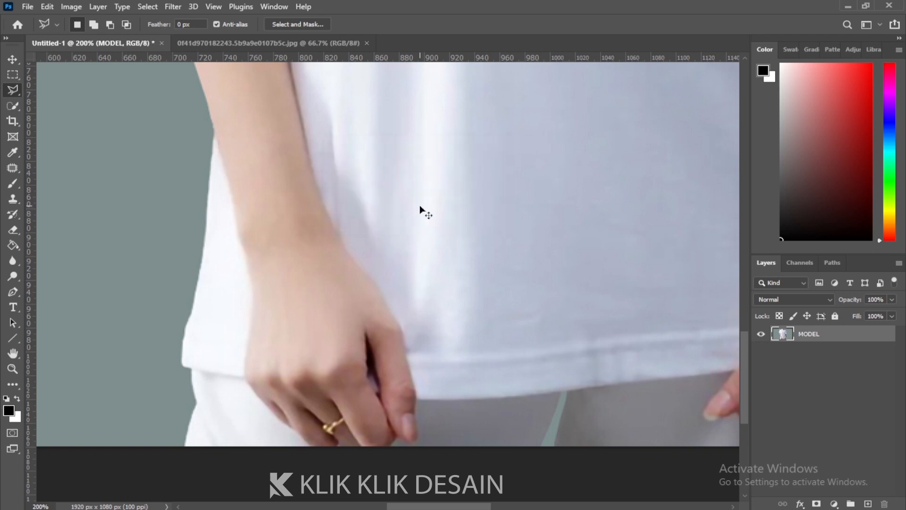
{"action": "key", "text": "ctrl+z"}
- Add the separate shirt piece between the left-hand wrist and the background to the existing selection, tracing its arm edge, hem and outer edge
{"action": "key", "text": "shift"}
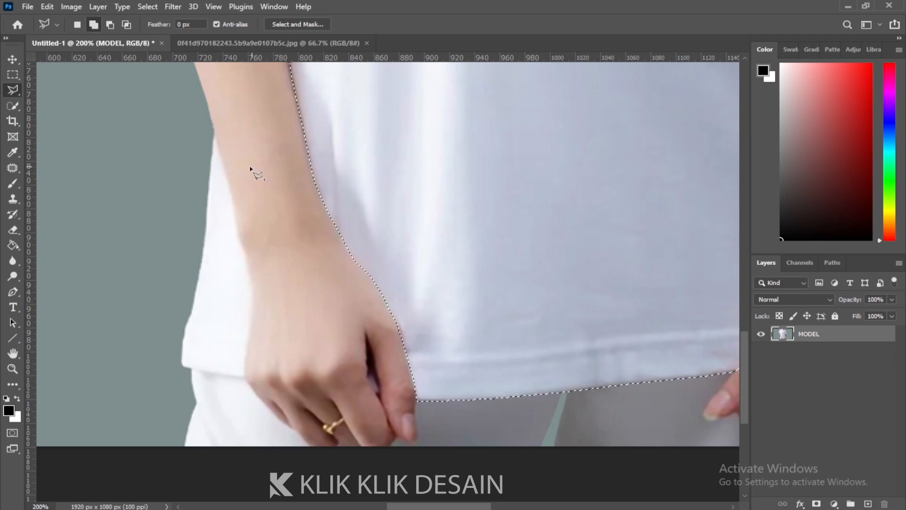
{"action": "left_click", "coordinate": [214, 131]}
{"action": "left_click", "coordinate": [238, 231]}
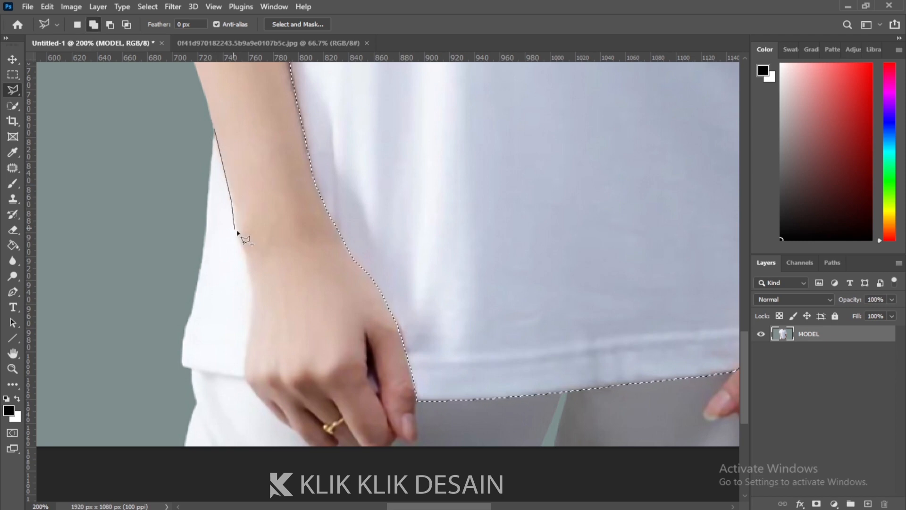
{"action": "left_click", "coordinate": [254, 287]}
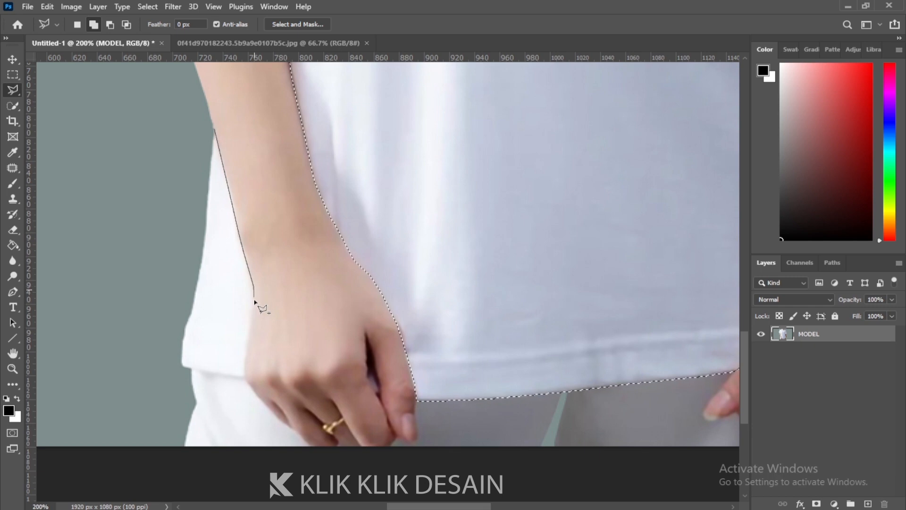
{"action": "left_click", "coordinate": [247, 377]}
{"action": "left_click", "coordinate": [182, 364]}
{"action": "left_click", "coordinate": [184, 342]}
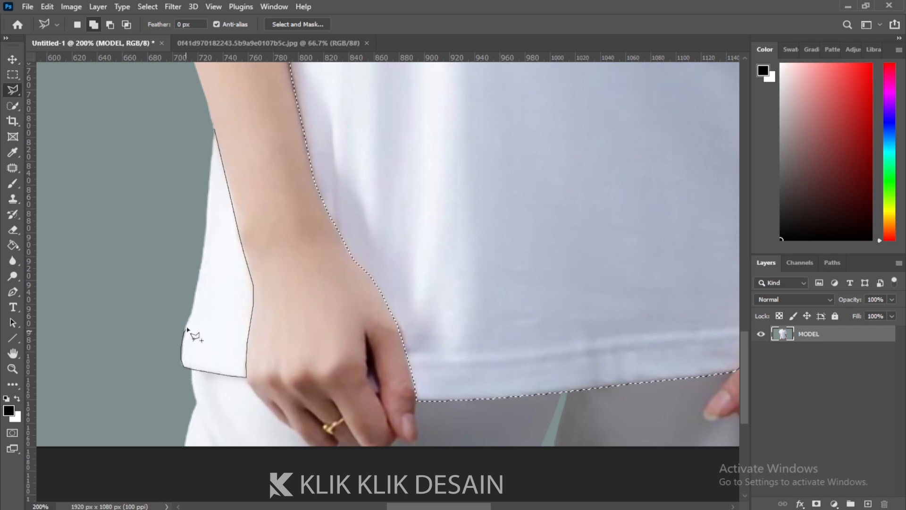
{"action": "left_click", "coordinate": [195, 298]}
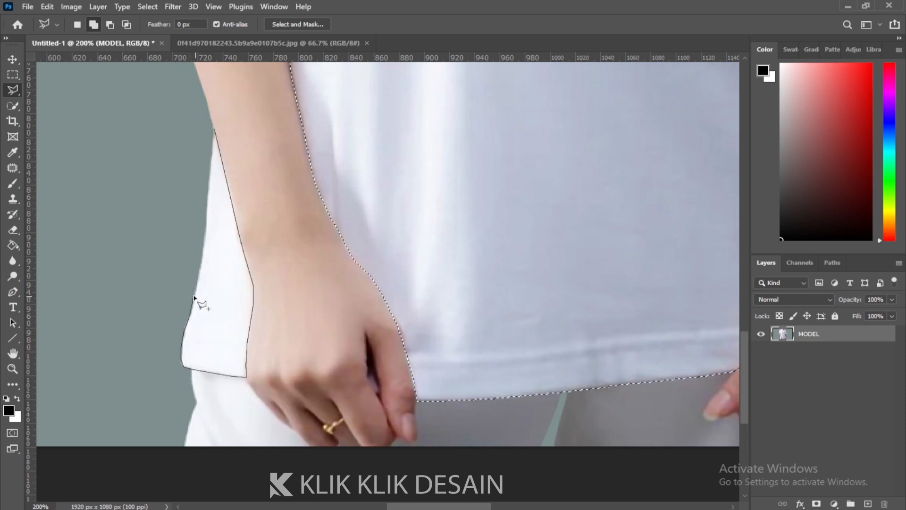
{"action": "left_click", "coordinate": [208, 223]}
{"action": "left_click", "coordinate": [215, 131]}
- Copy the selected shirt to its own layer and check the cut-out by briefly hiding the MODEL layer
{"action": "left_click", "coordinate": [213, 6]}
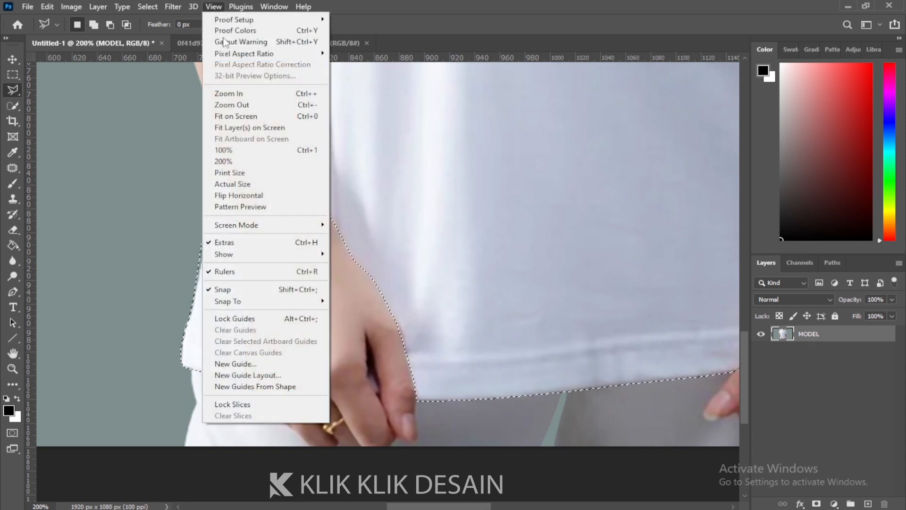
{"action": "left_click", "coordinate": [262, 116]}
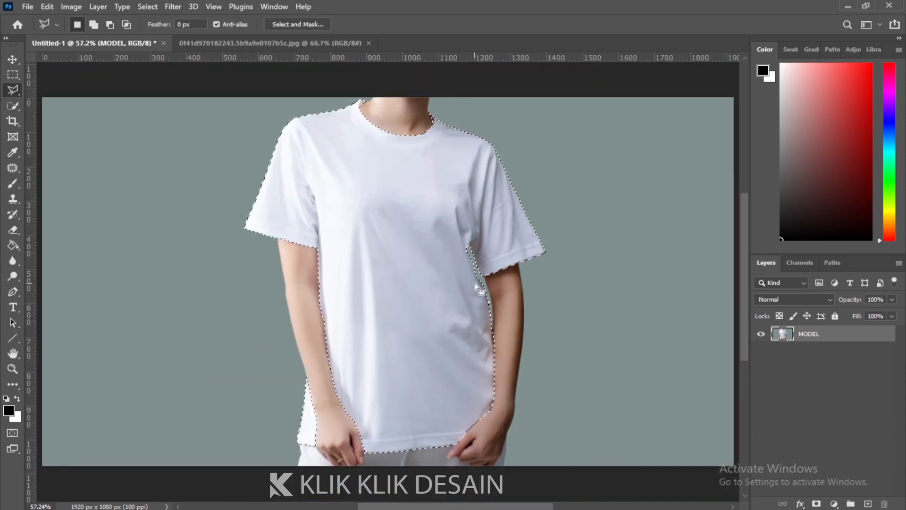
{"action": "key", "text": "ctrl+j"}
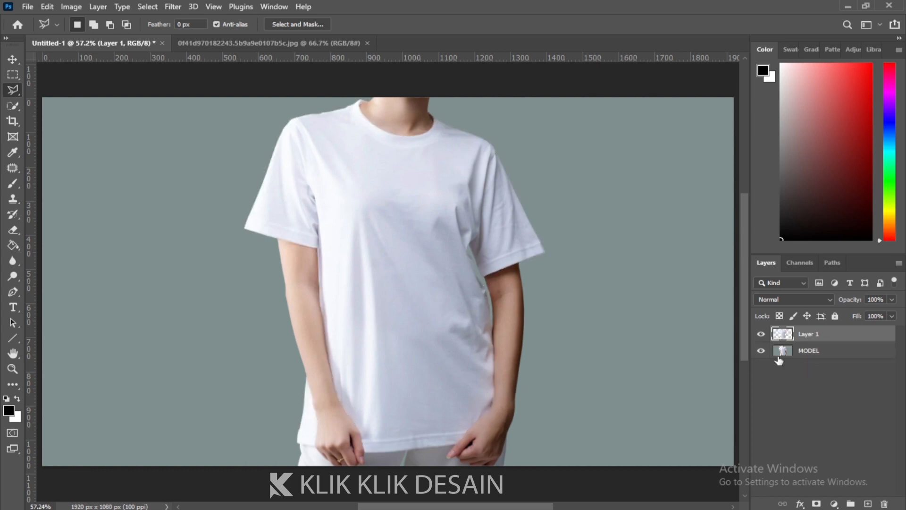
{"action": "left_click", "coordinate": [761, 351]}
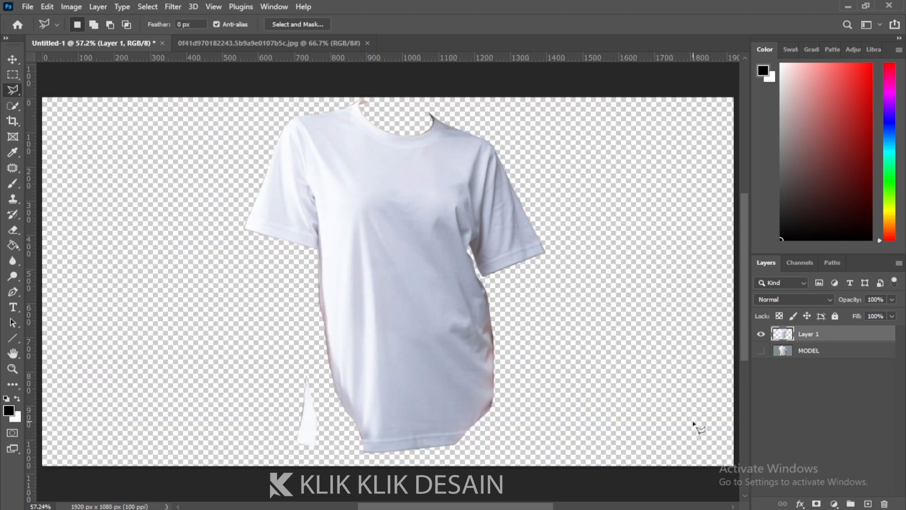
{"action": "left_click", "coordinate": [760, 351]}
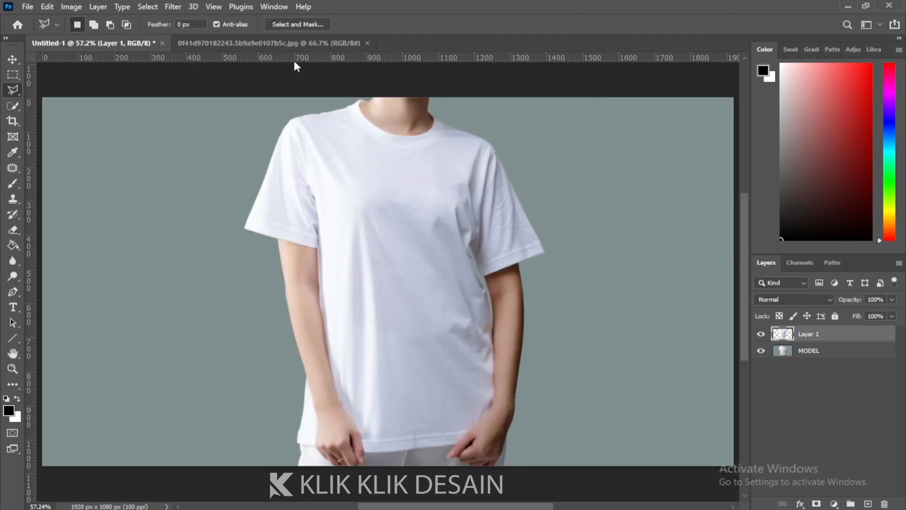
- Bring the colourful pattern image into the model document, then enlarge and position it so it covers the whole shirt
{"action": "left_click", "coordinate": [279, 43]}
{"action": "left_click", "coordinate": [12, 59]}
{"action": "left_click_drag", "start_coordinate": [180, 128], "coordinate": [457, 302]}
{"action": "key", "text": "ctrl+t"}
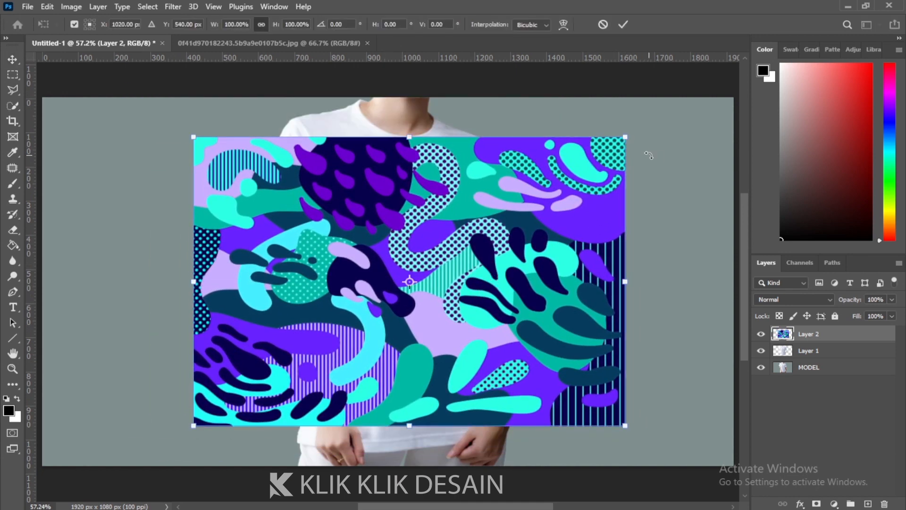
{"action": "left_click_drag", "start_coordinate": [626, 137], "coordinate": [610, 99]}
{"action": "left_click_drag", "start_coordinate": [496, 208], "coordinate": [473, 206]}
{"action": "key", "text": "Return"}
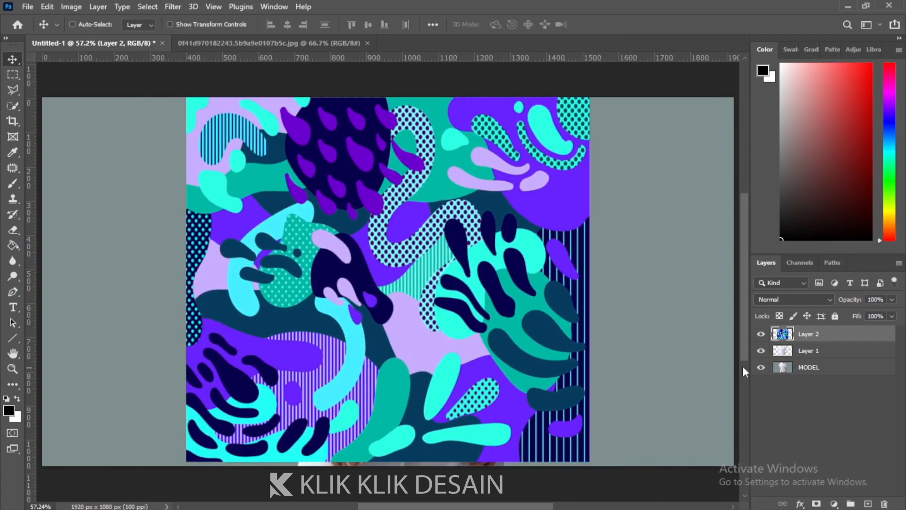
- Clip the pattern to the shirt cut-out, set its blend mode to Linear Burn, and compare the shirt with and without it
{"action": "right_click", "coordinate": [808, 336]}
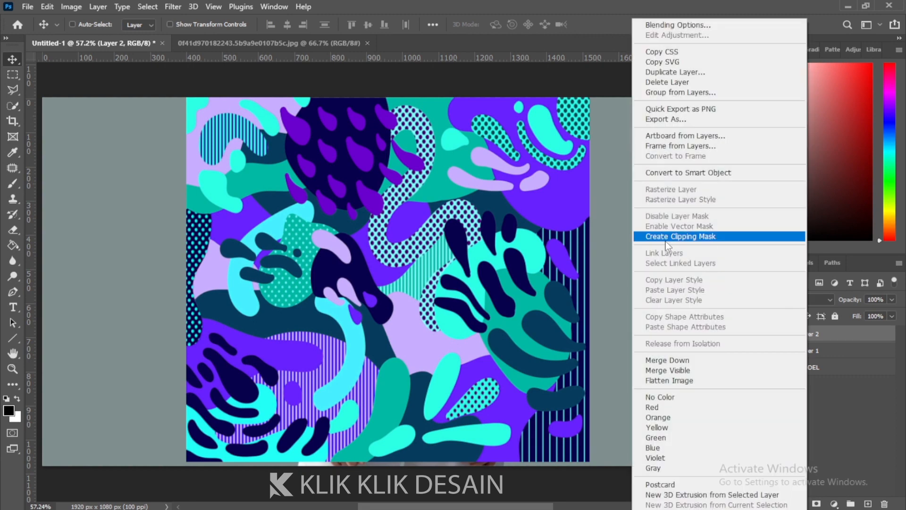
{"action": "left_click", "coordinate": [670, 237]}
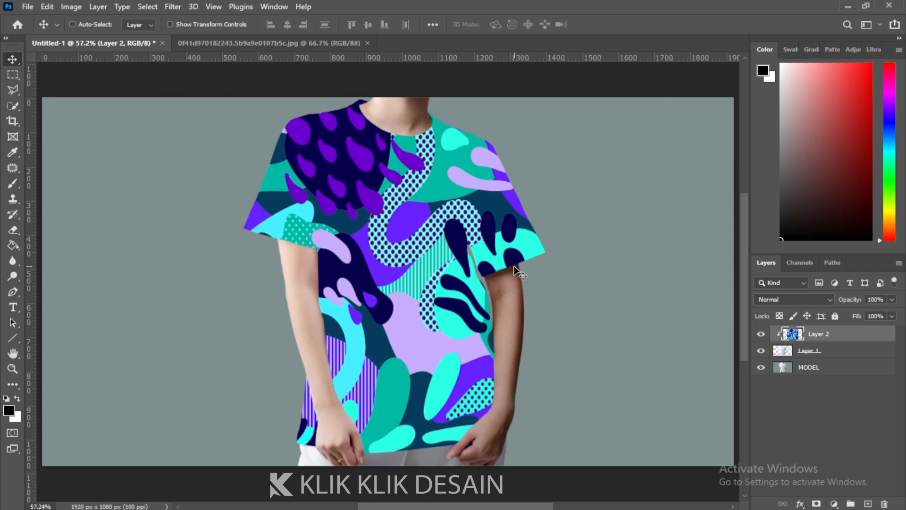
{"action": "left_click", "coordinate": [770, 299]}
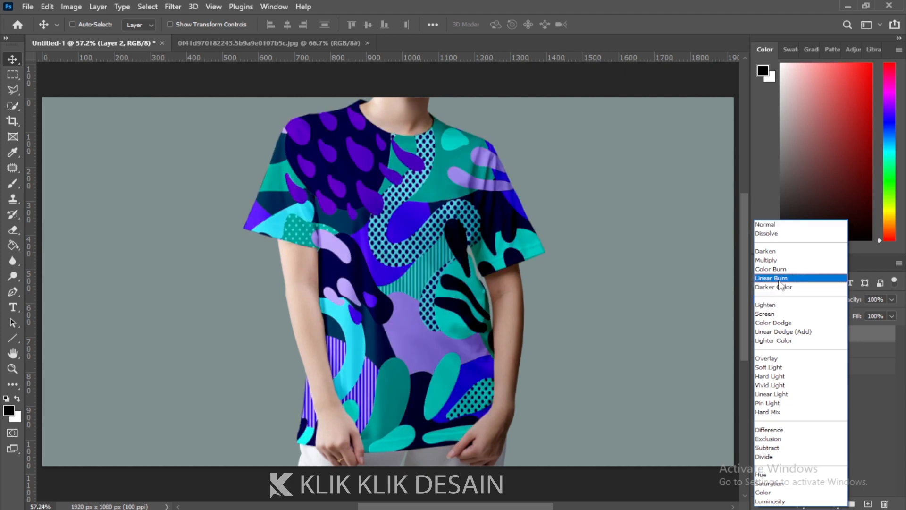
{"action": "left_click", "coordinate": [781, 278]}
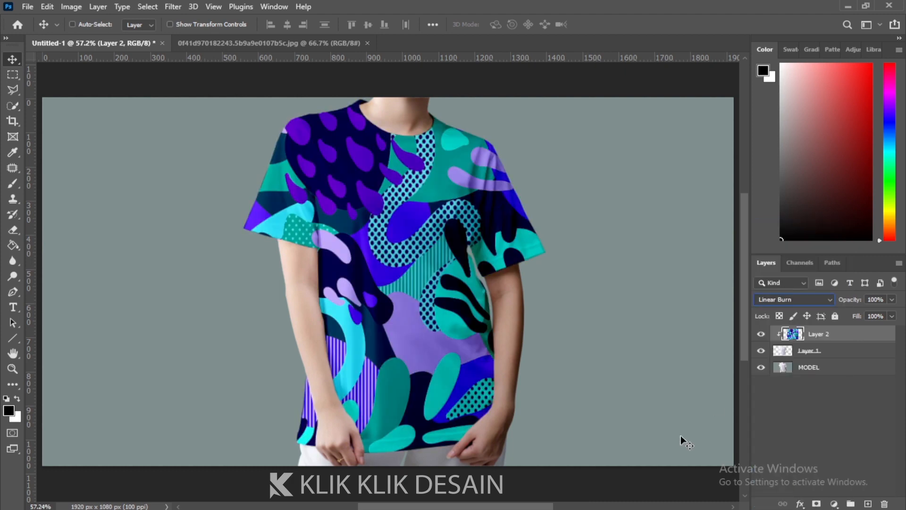
{"action": "left_click", "coordinate": [761, 334]}
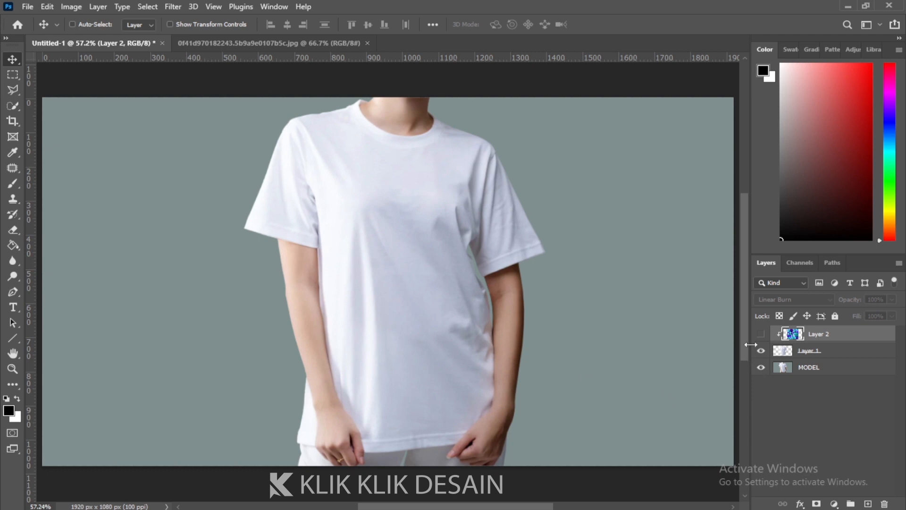
{"action": "left_click", "coordinate": [760, 333]}
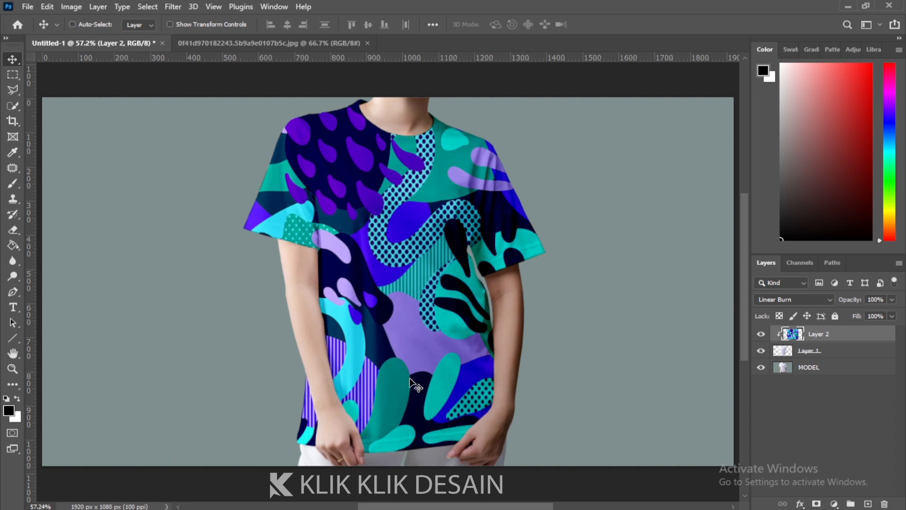
- Duplicate the shirt cut-out layer above the pattern and clip the pattern to the original cut-out again
{"action": "left_click", "coordinate": [820, 352]}
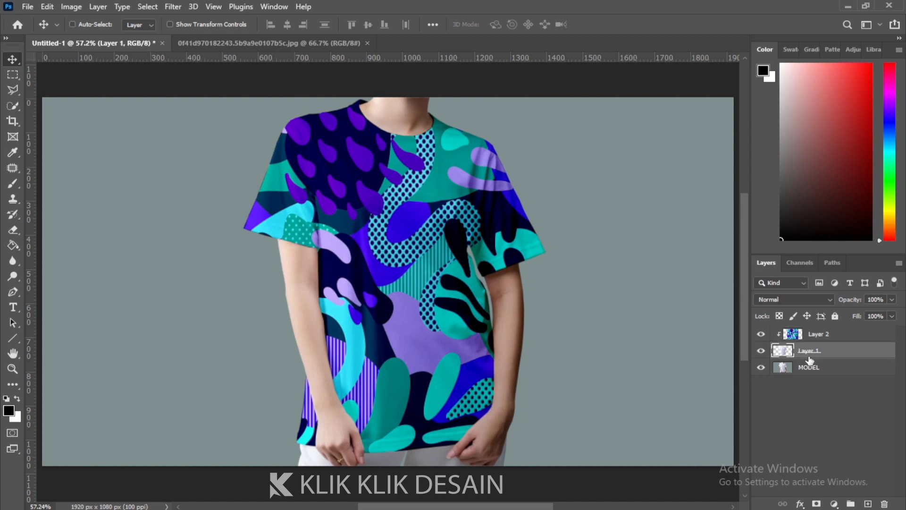
{"action": "key", "text": "ctrl+j"}
{"action": "left_click_drag", "start_coordinate": [833, 356], "coordinate": [832, 335]}
{"action": "left_click", "coordinate": [824, 353]}
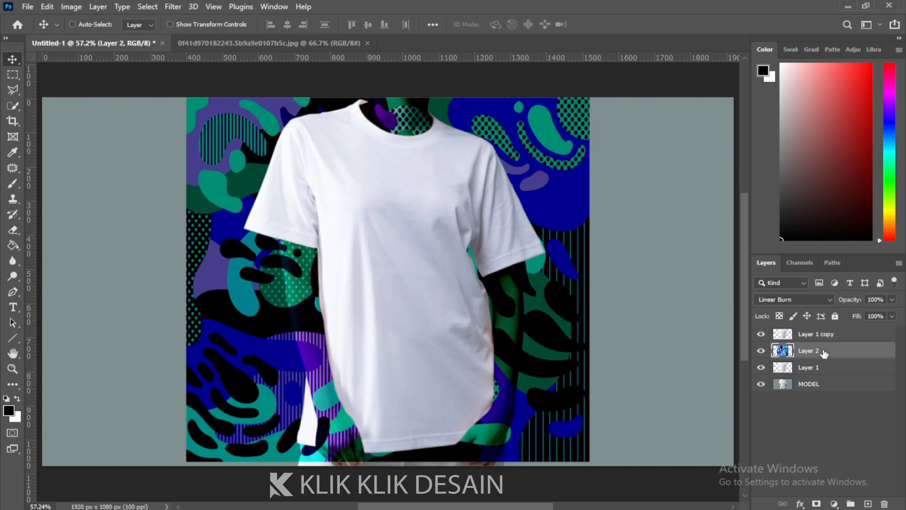
{"action": "right_click", "coordinate": [824, 353]}
{"action": "left_click", "coordinate": [723, 235]}
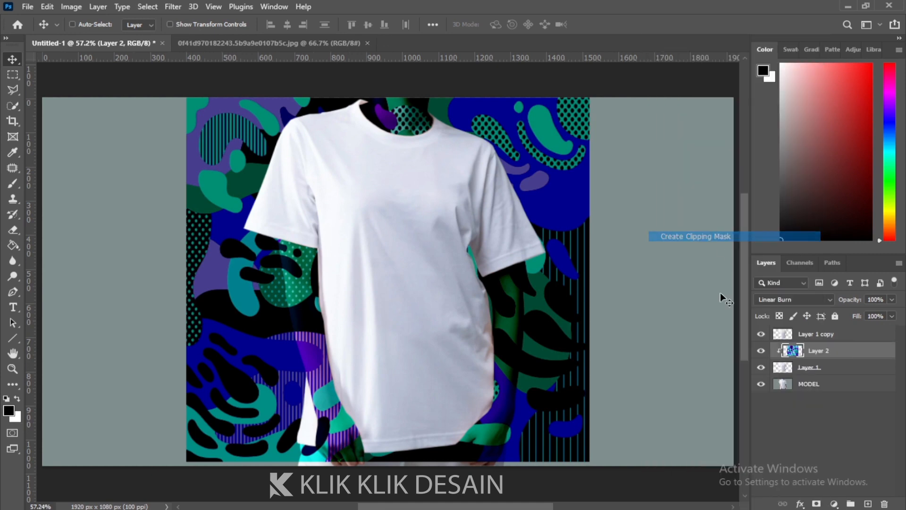
{"action": "left_click", "coordinate": [760, 334]}
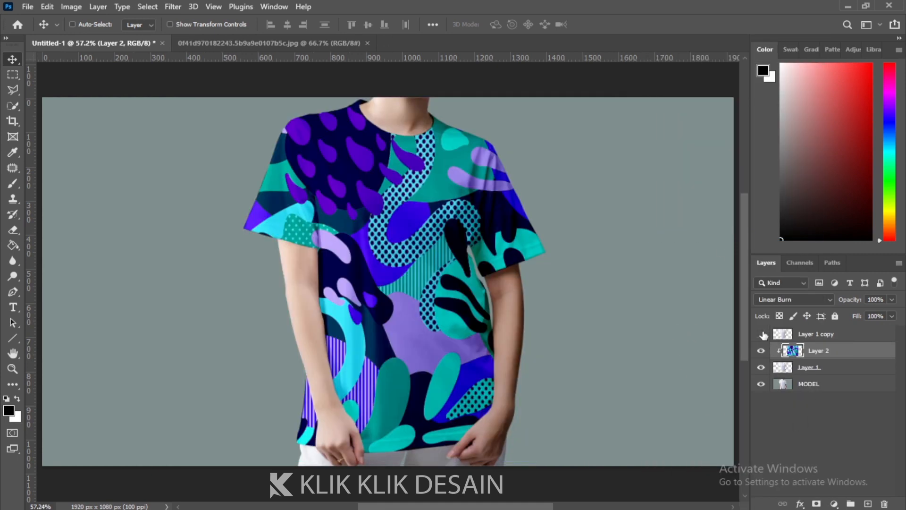
{"action": "left_click", "coordinate": [761, 333]}
- Rename the duplicated shirt layer LIGHT and set its blend mode to Screen
{"action": "left_click", "coordinate": [813, 334]}
{"action": "double_click", "coordinate": [814, 334]}
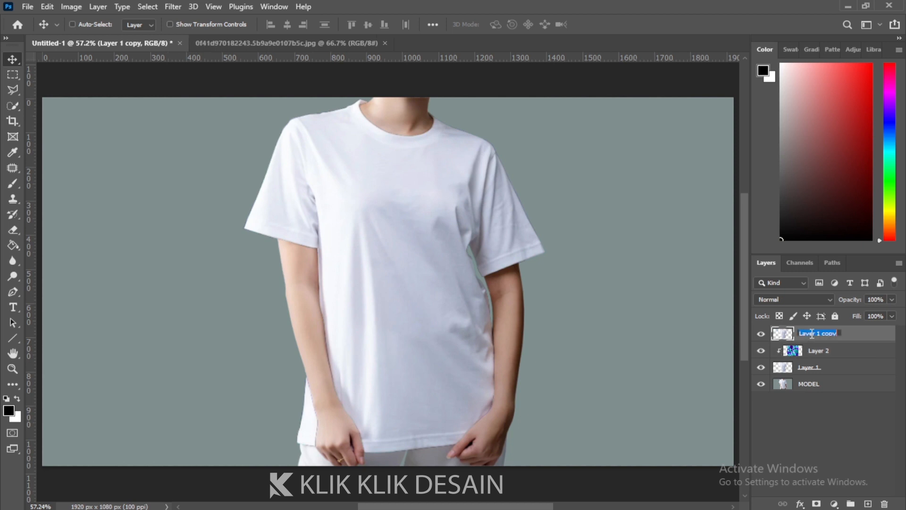
{"action": "type", "text": "LIGHT"}
{"action": "key", "text": "Return"}
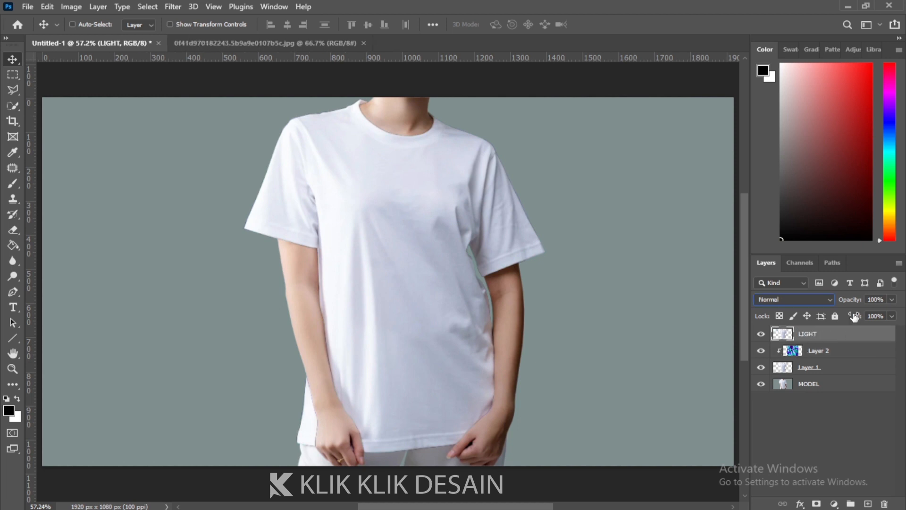
{"action": "left_click", "coordinate": [793, 302]}
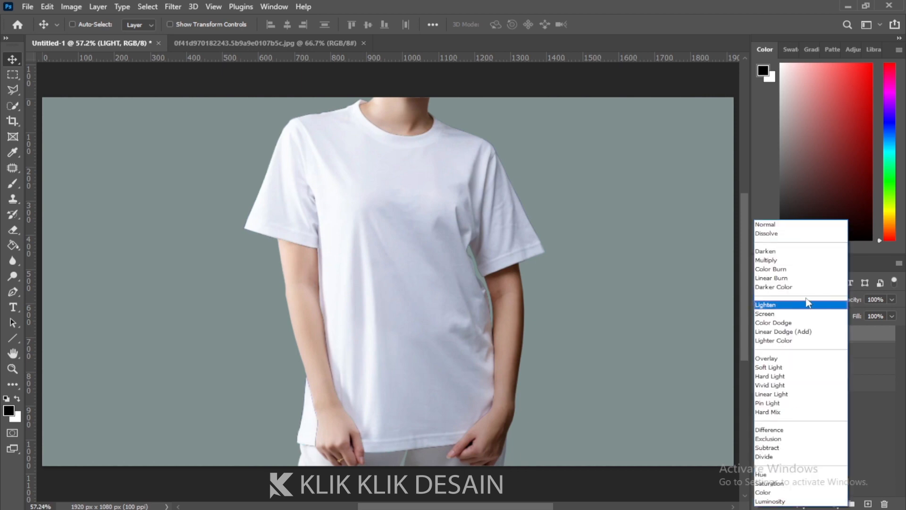
{"action": "left_click", "coordinate": [775, 314]}
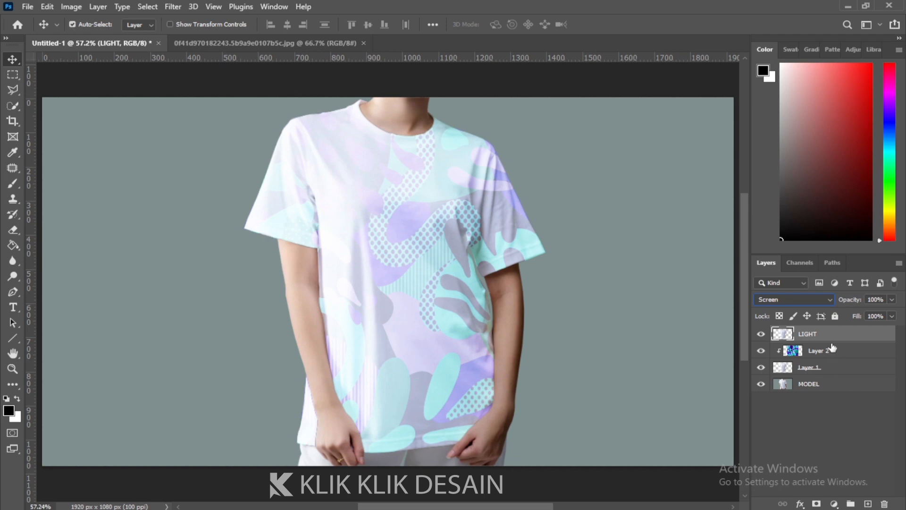
- Apply Levels to the LIGHT layer with input black 132, midtone about 0.2, input white 255 and output white 149
{"action": "key", "text": "ctrl+l"}
{"action": "left_click_drag", "start_coordinate": [630, 48], "coordinate": [716, 46]}
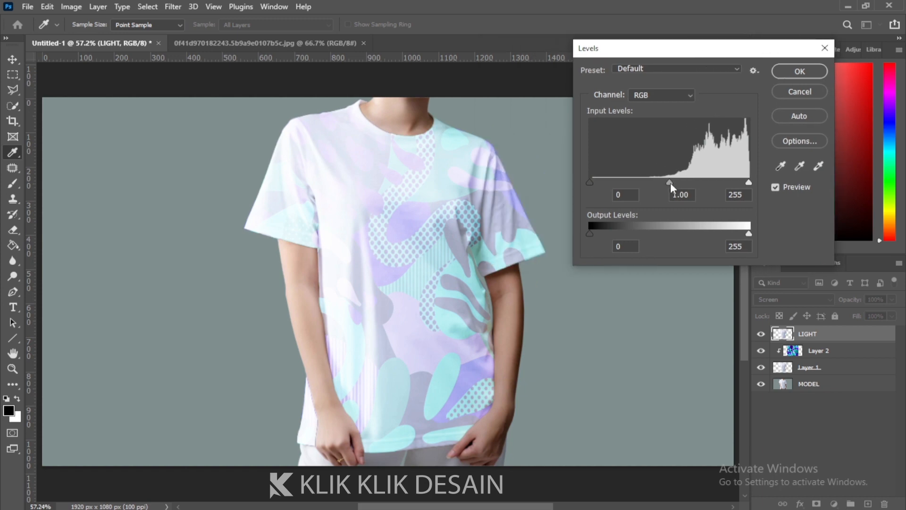
{"action": "left_click_drag", "start_coordinate": [670, 183], "coordinate": [731, 179]}
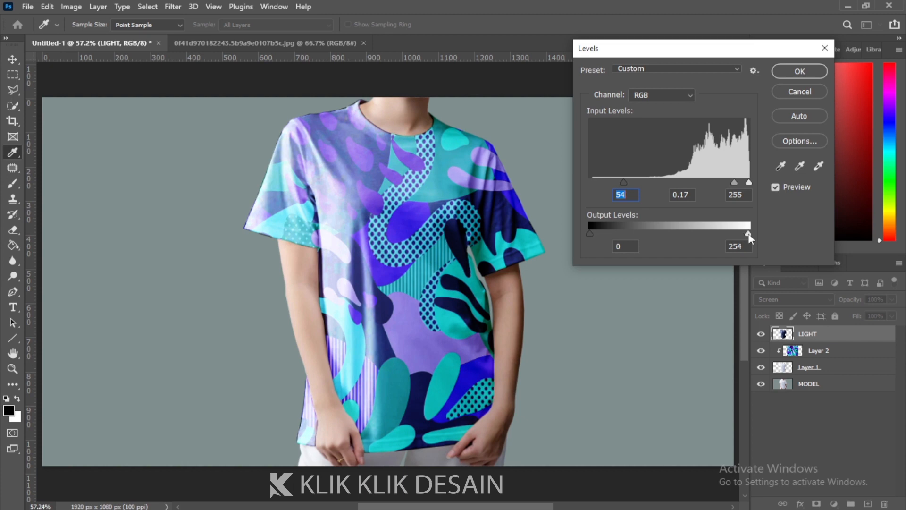
{"action": "left_click_drag", "start_coordinate": [749, 234], "coordinate": [683, 236]}
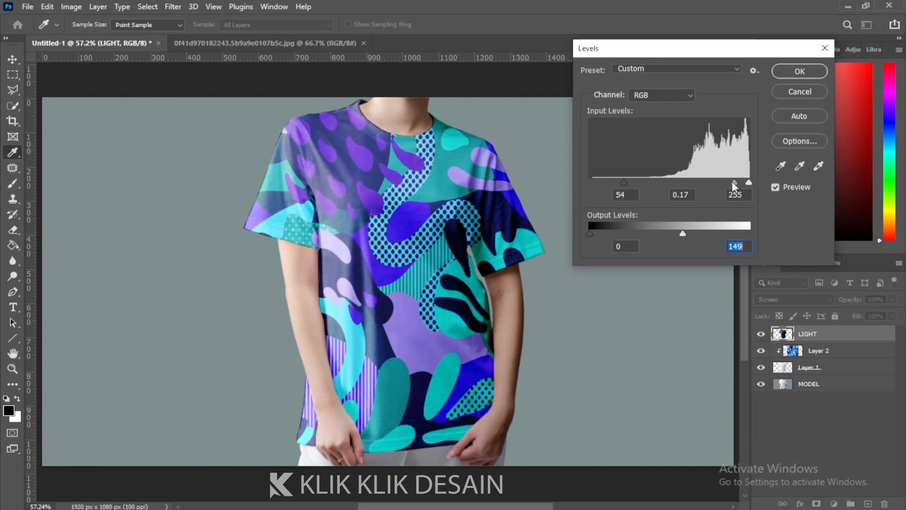
{"action": "left_click_drag", "start_coordinate": [734, 183], "coordinate": [733, 183]}
{"action": "left_click_drag", "start_coordinate": [624, 183], "coordinate": [672, 184]}
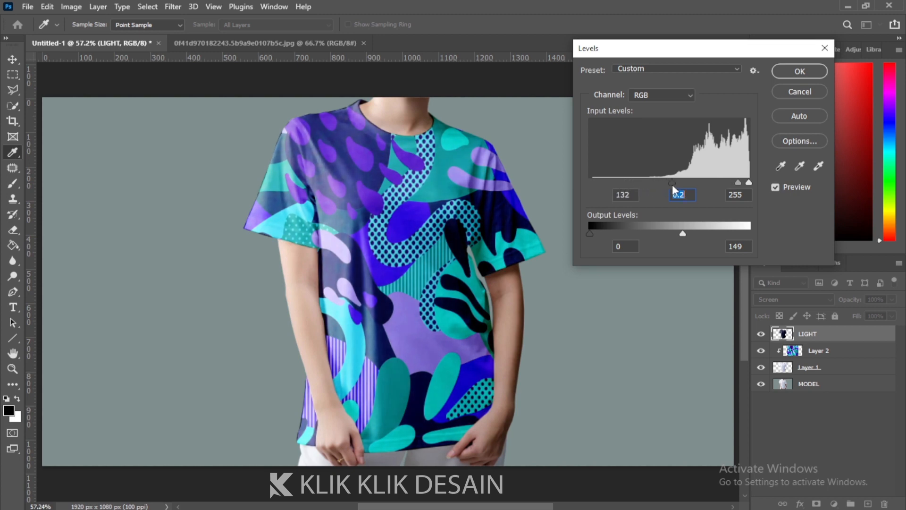
{"action": "left_click", "coordinate": [800, 76]}
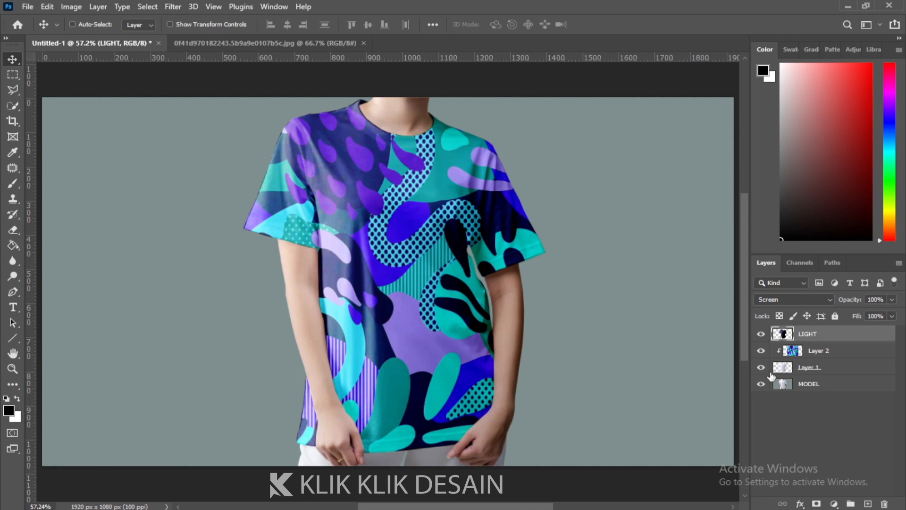
- Compare the shirt with and without the LIGHT and pattern layers, leaving both layers shown
{"action": "left_click", "coordinate": [761, 336]}
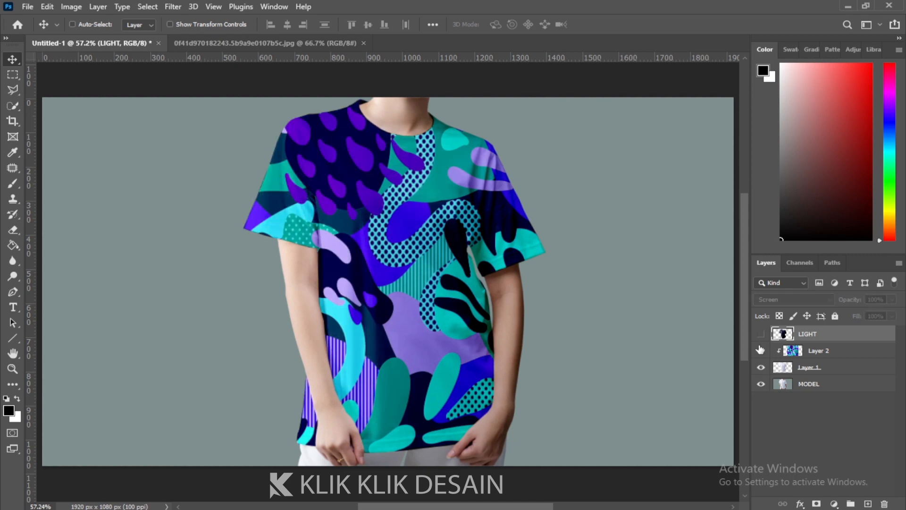
{"action": "left_click", "coordinate": [760, 350]}
{"action": "left_click", "coordinate": [761, 351]}
{"action": "left_click", "coordinate": [761, 335]}
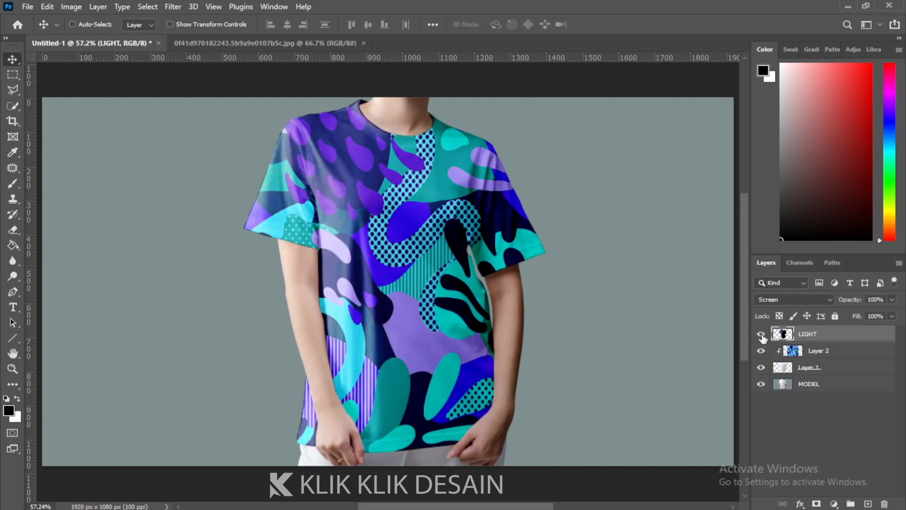